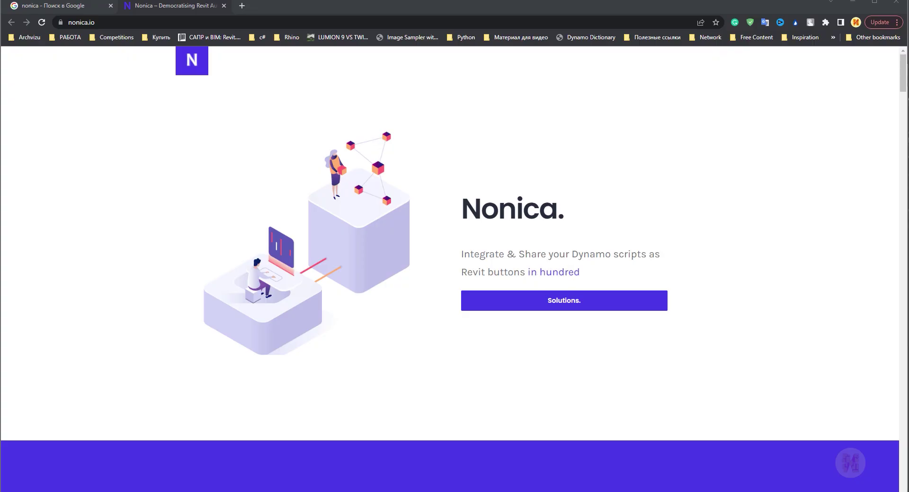
Step: Show the NonicaTab PRO tab and check the first button's No Script Setup dropdown
{"action": "scroll", "coordinate": [72, 344], "scroll_direction": "down", "scroll_amount": 2}
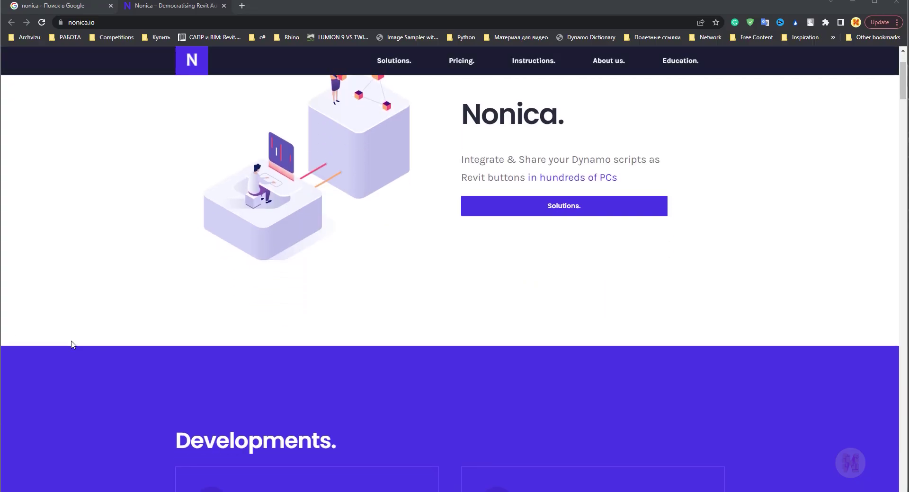
{"action": "scroll", "coordinate": [72, 344], "scroll_direction": "down", "scroll_amount": 7}
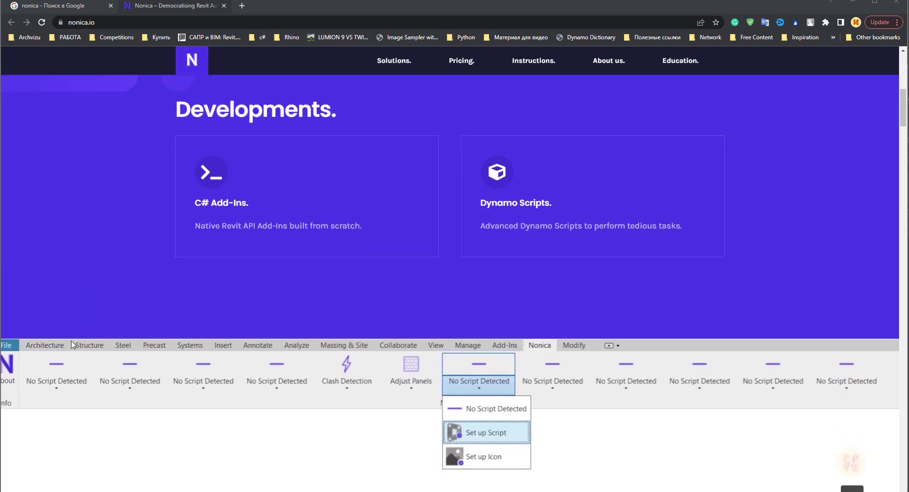
{"action": "scroll", "coordinate": [72, 345], "scroll_direction": "down", "scroll_amount": 3}
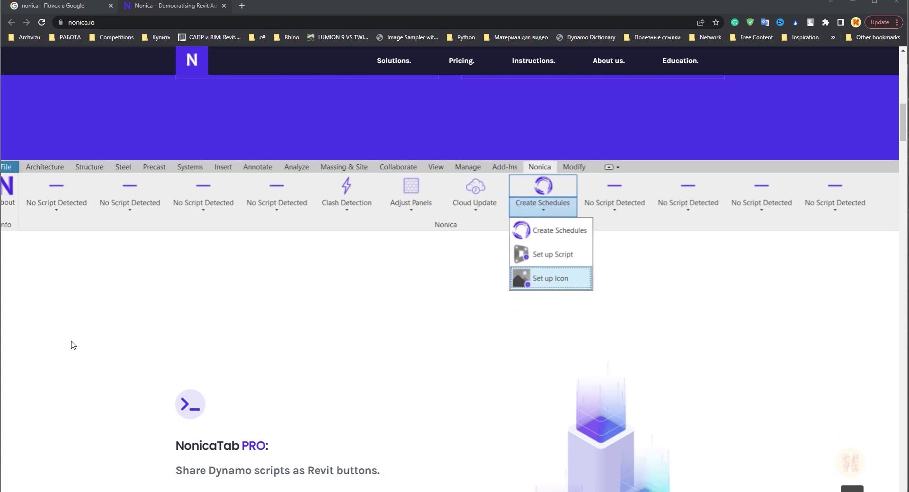
{"action": "scroll", "coordinate": [72, 345], "scroll_direction": "down", "scroll_amount": 4}
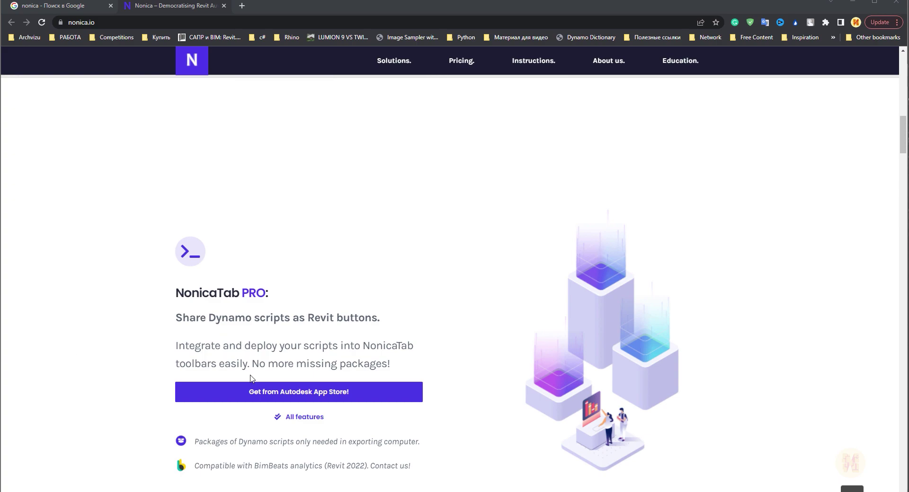
{"action": "scroll", "coordinate": [287, 373], "scroll_direction": "down", "scroll_amount": 1}
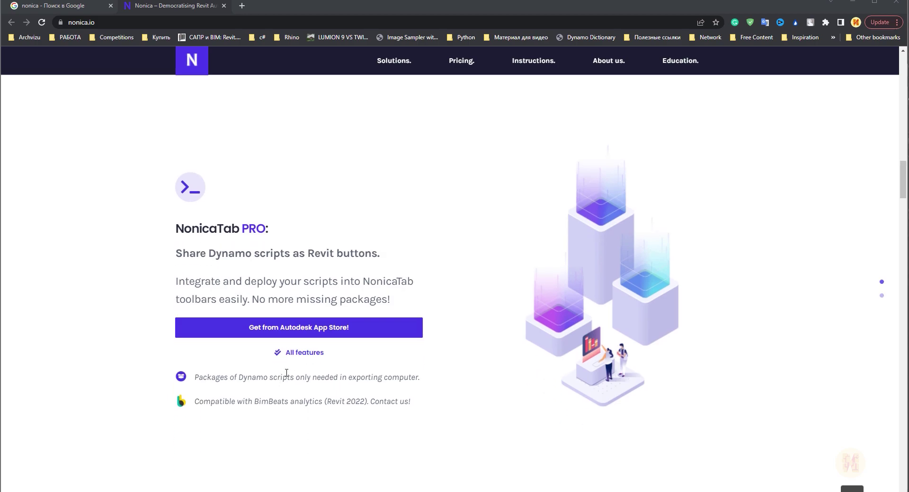
{"action": "scroll", "coordinate": [429, 420], "scroll_direction": "up", "scroll_amount": 6}
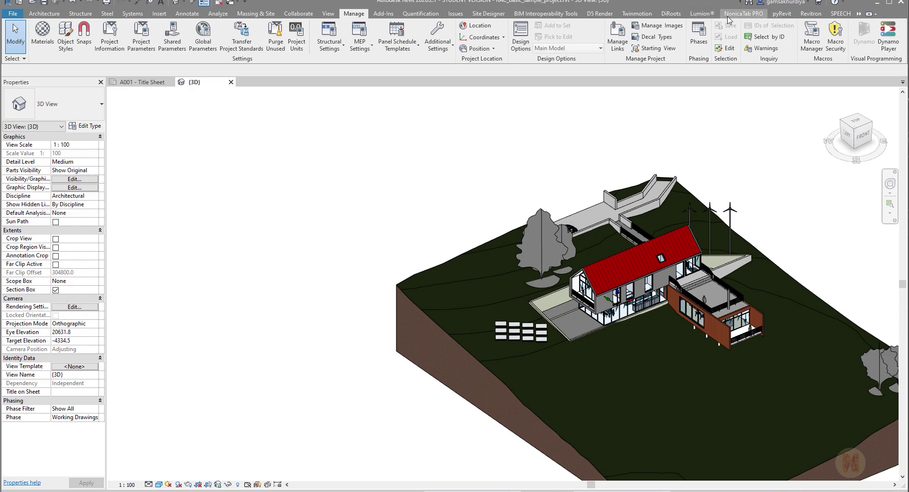
{"action": "left_click", "coordinate": [738, 17]}
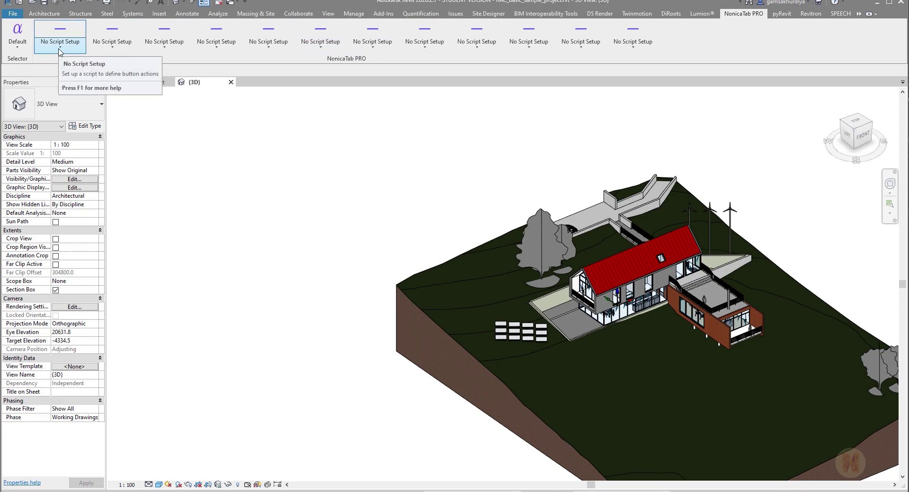
{"action": "left_click", "coordinate": [60, 51]}
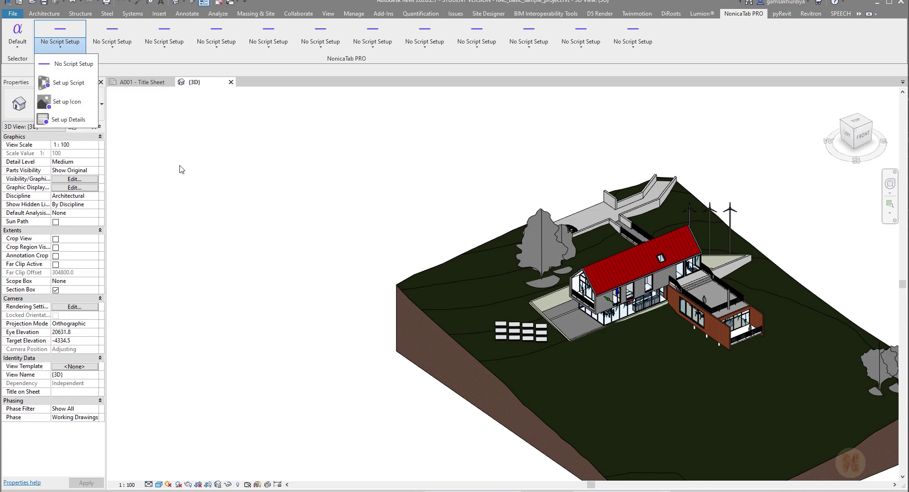
{"action": "left_click", "coordinate": [189, 160]}
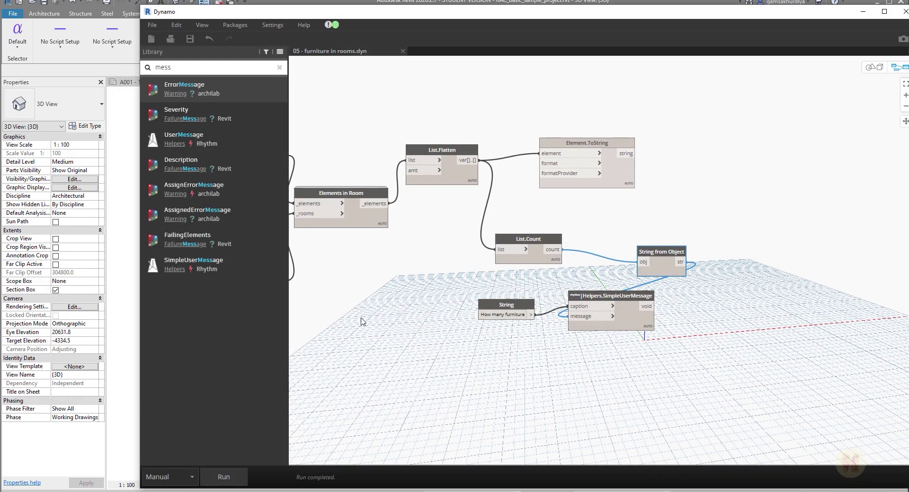
Step: Nudge the Elements in Room node, run the graph, and dismiss the 17-furniture result
{"action": "scroll", "coordinate": [354, 155], "scroll_direction": "down", "scroll_amount": 5}
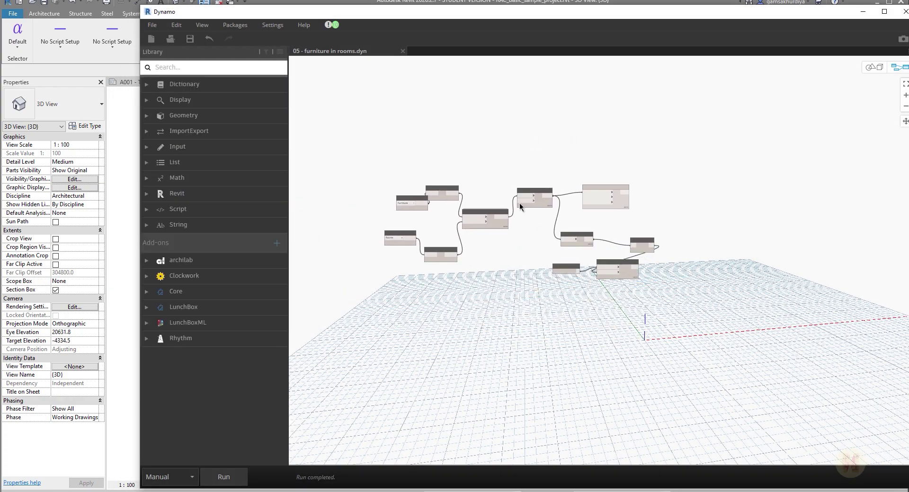
{"action": "scroll", "coordinate": [521, 205], "scroll_direction": "up", "scroll_amount": 5}
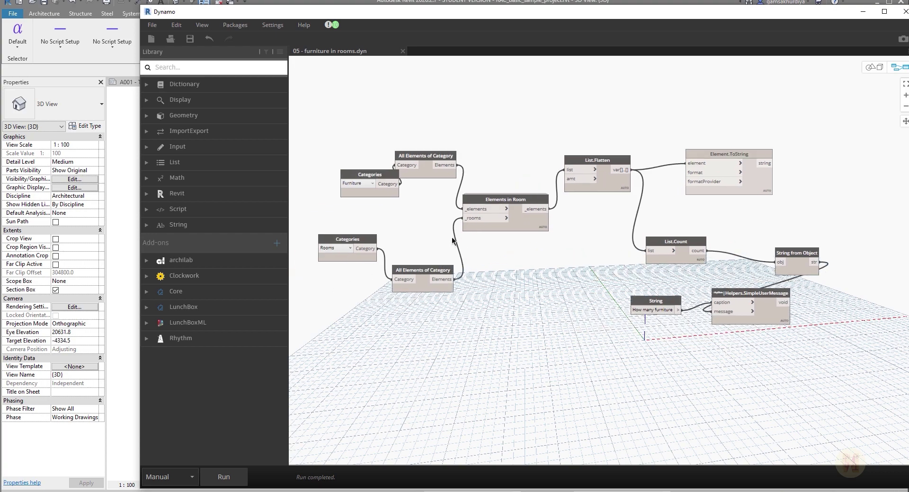
{"action": "scroll", "coordinate": [525, 239], "scroll_direction": "up", "scroll_amount": 3}
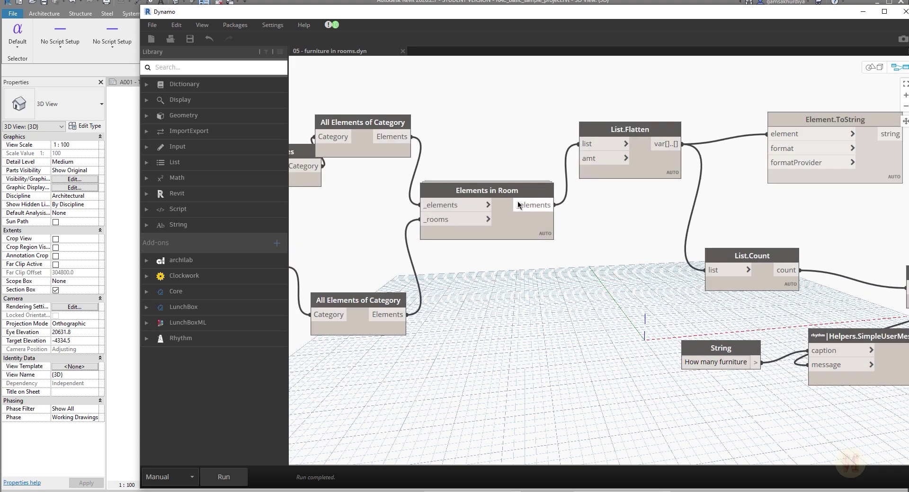
{"action": "left_click", "coordinate": [518, 227]}
{"action": "left_click_drag", "start_coordinate": [518, 227], "coordinate": [532, 247]}
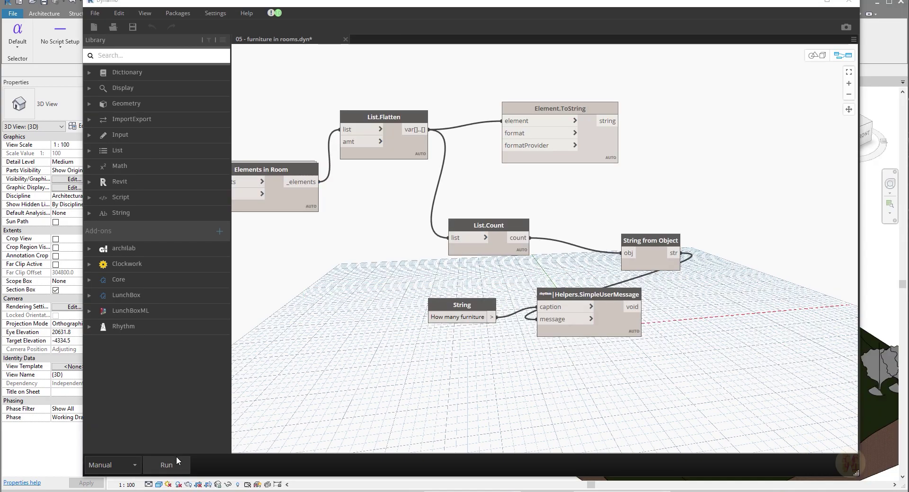
{"action": "left_click", "coordinate": [177, 463]}
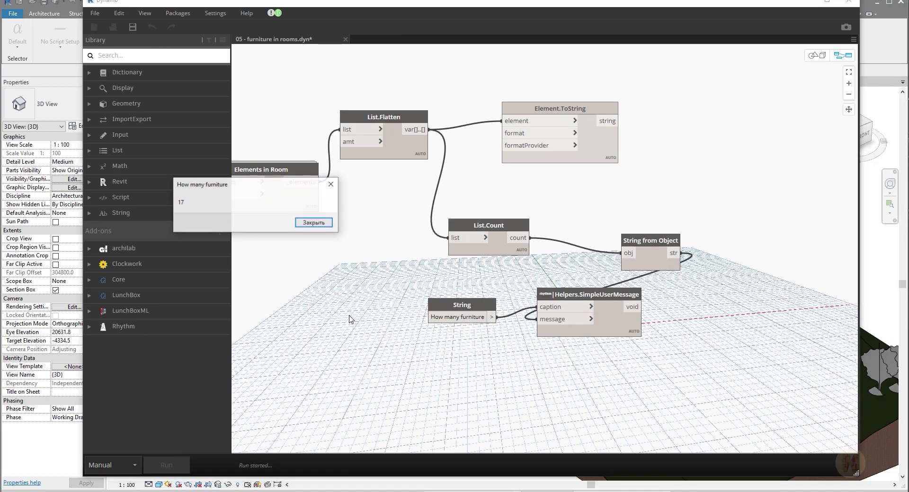
{"action": "left_click_drag", "start_coordinate": [189, 184], "coordinate": [432, 185]}
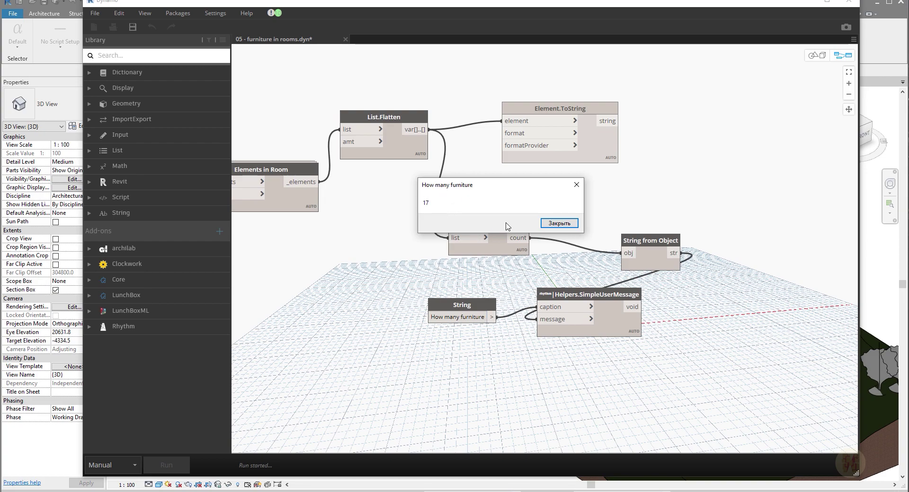
{"action": "left_click", "coordinate": [559, 223]}
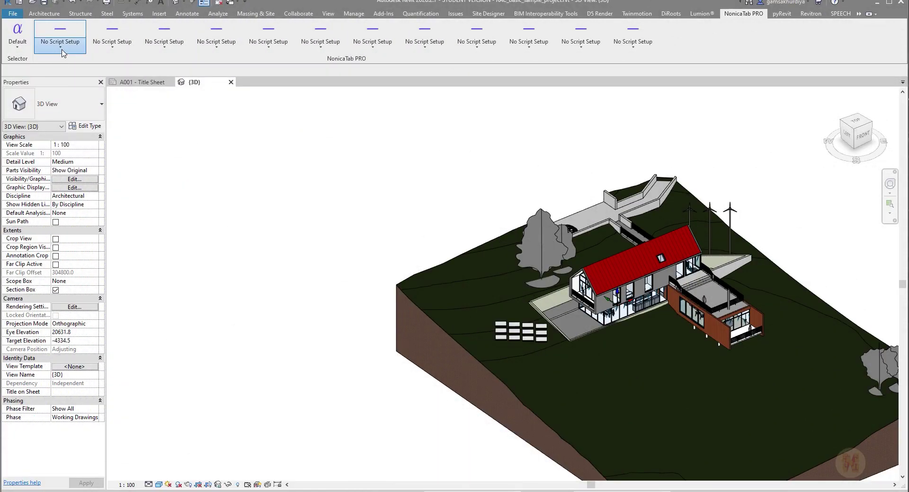
Step: Assign 02 - Dynamo > 05 - furniture in rooms.dyn as the first button's script
{"action": "left_click", "coordinate": [61, 49]}
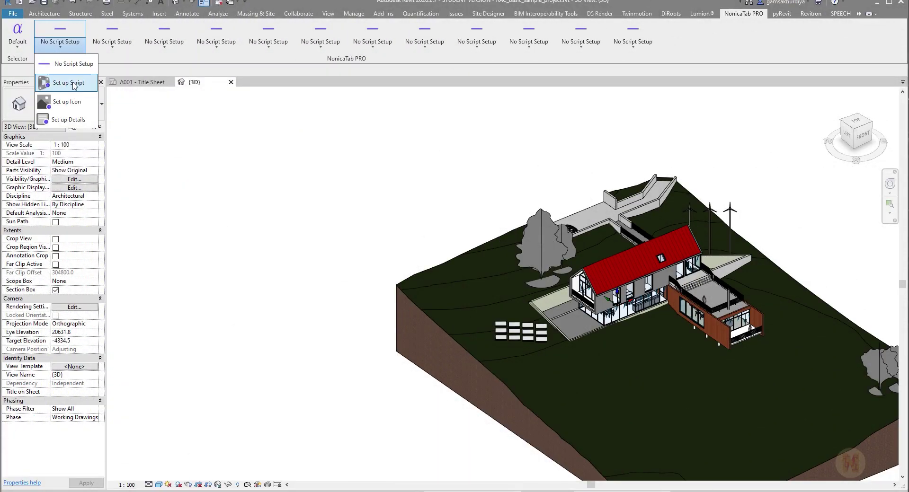
{"action": "left_click", "coordinate": [69, 84]}
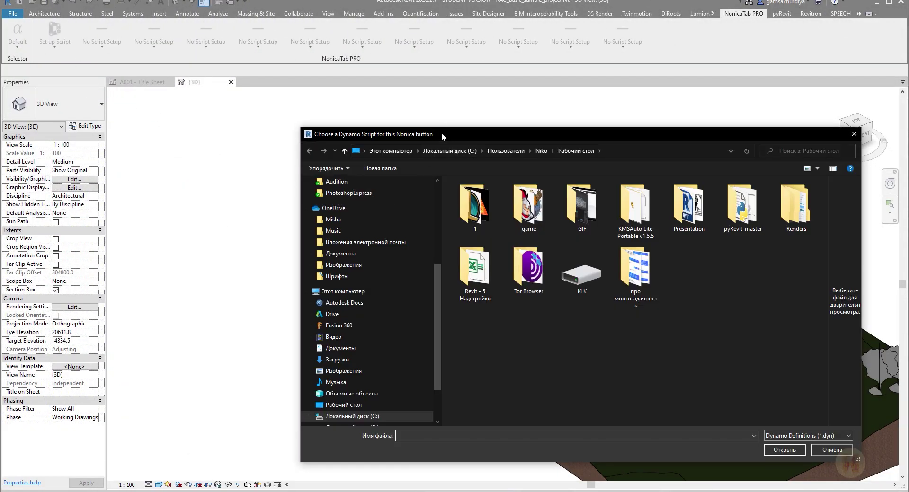
{"action": "left_click_drag", "start_coordinate": [441, 132], "coordinate": [316, 81]}
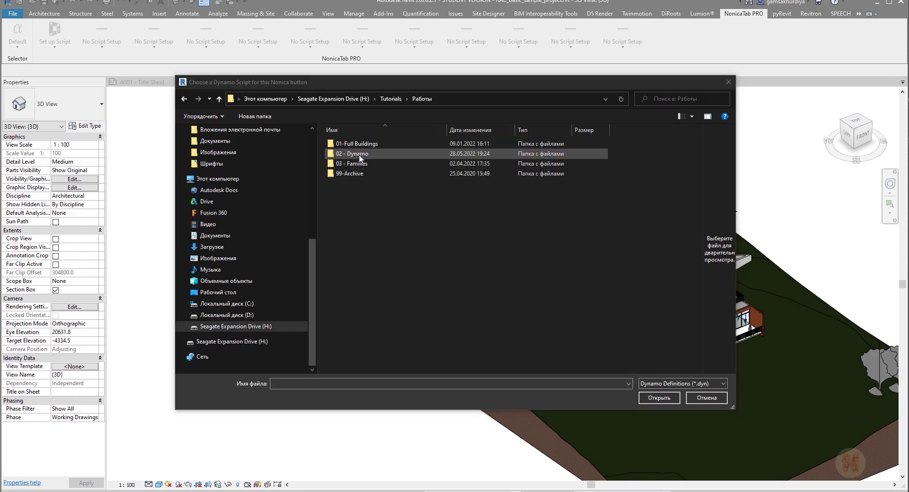
{"action": "double_click", "coordinate": [355, 158]}
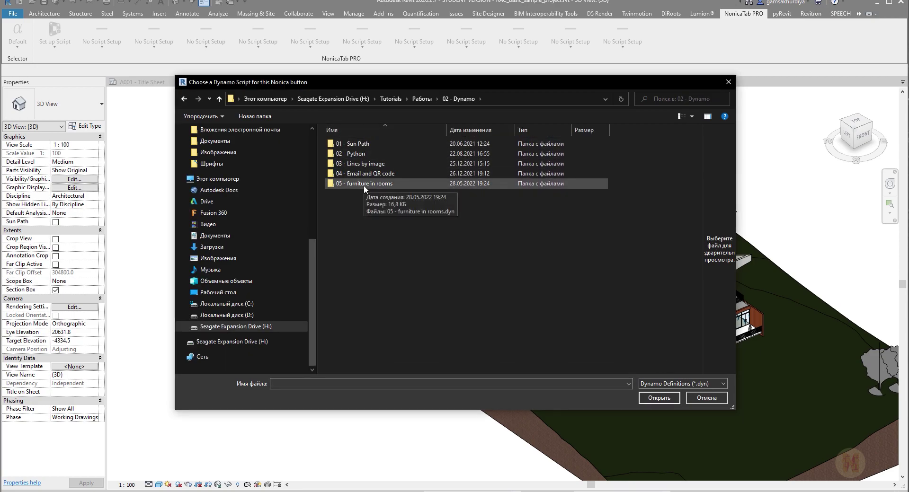
{"action": "double_click", "coordinate": [368, 184]}
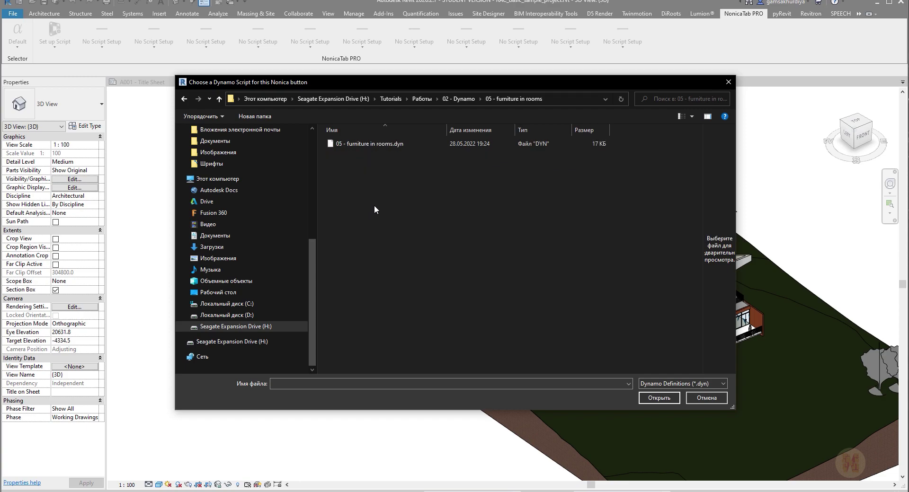
{"action": "left_click", "coordinate": [365, 144]}
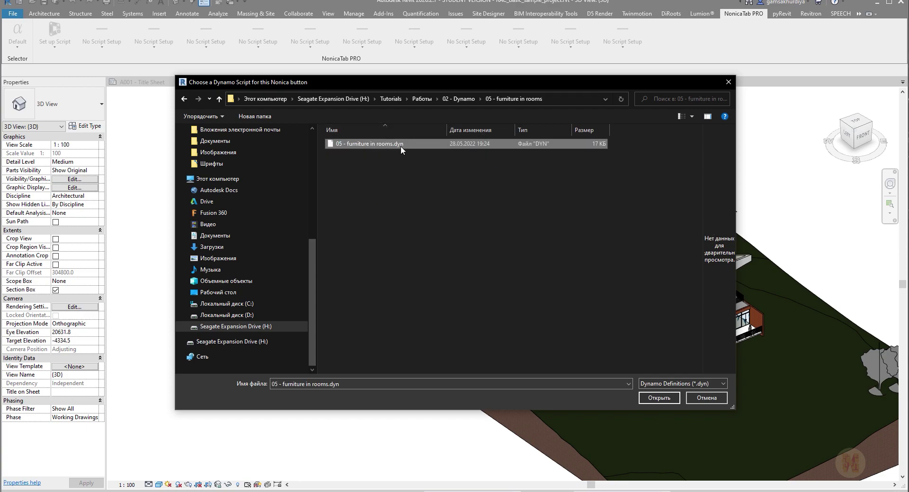
{"action": "left_click", "coordinate": [659, 398]}
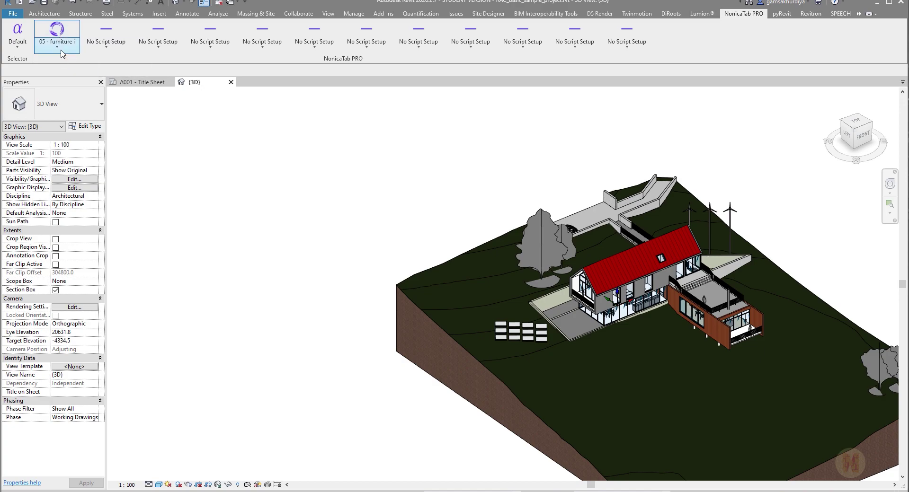
Step: Give the furniture button the Nonicon (15).png drop icon from Blue Icons
{"action": "left_click", "coordinate": [61, 53]}
{"action": "left_click", "coordinate": [68, 104]}
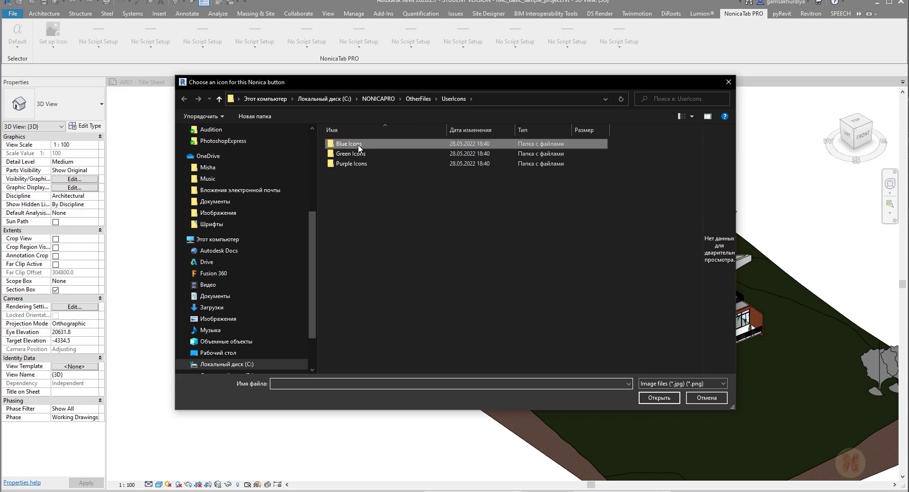
{"action": "double_click", "coordinate": [359, 148]}
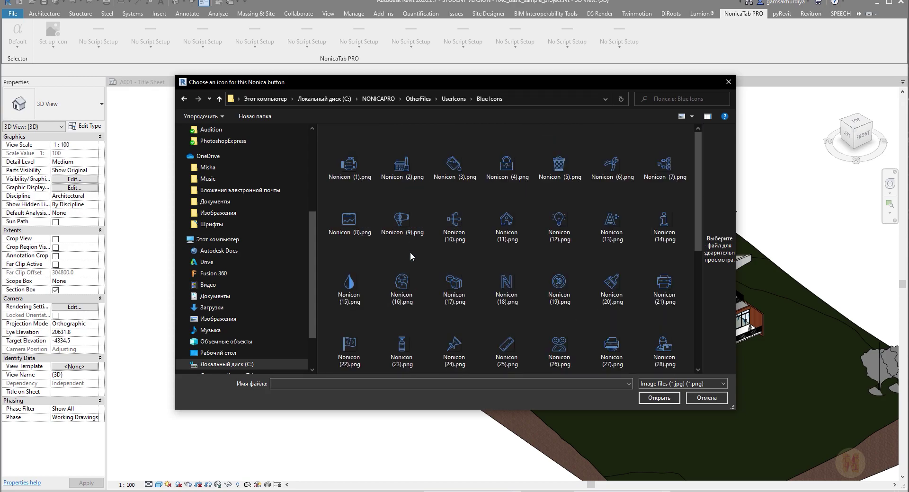
{"action": "left_click", "coordinate": [348, 286]}
{"action": "left_click", "coordinate": [659, 398]}
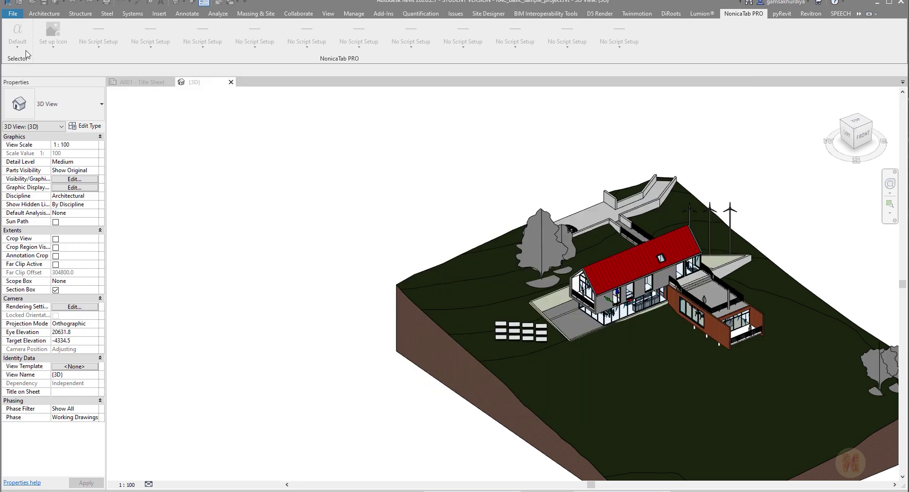
Step: Open Set up Details for the furniture button to show its Button Details
{"action": "left_click", "coordinate": [57, 47]}
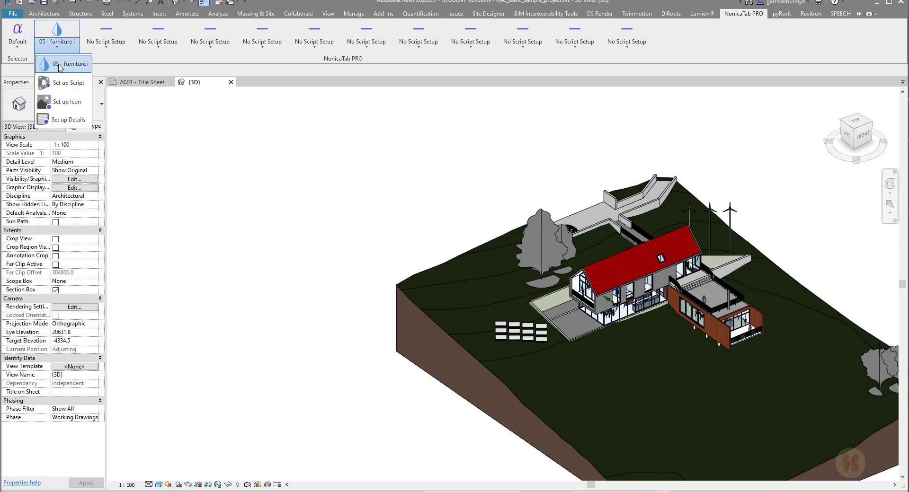
{"action": "left_click", "coordinate": [69, 120]}
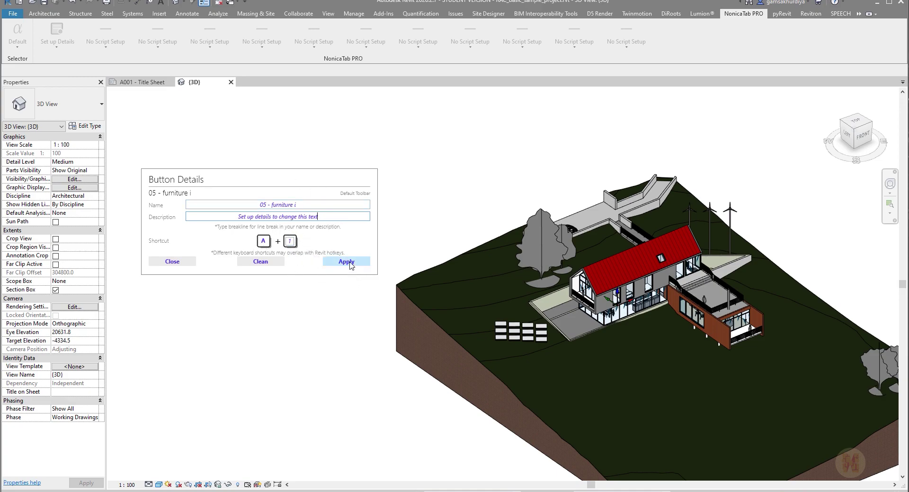
Step: Apply the button details, run the 05 - furniture button, and close its 17-item result
{"action": "left_click", "coordinate": [346, 261]}
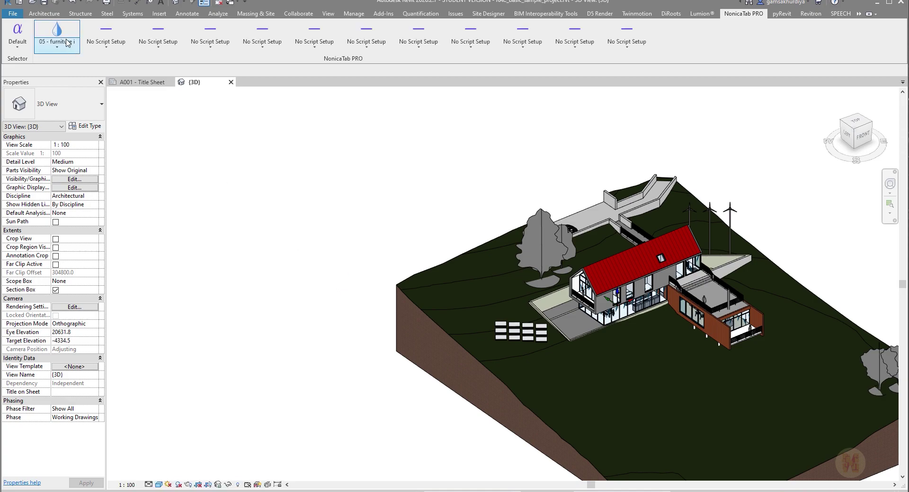
{"action": "middle_click_drag", "start_coordinate": [355, 192], "coordinate": [304, 236]}
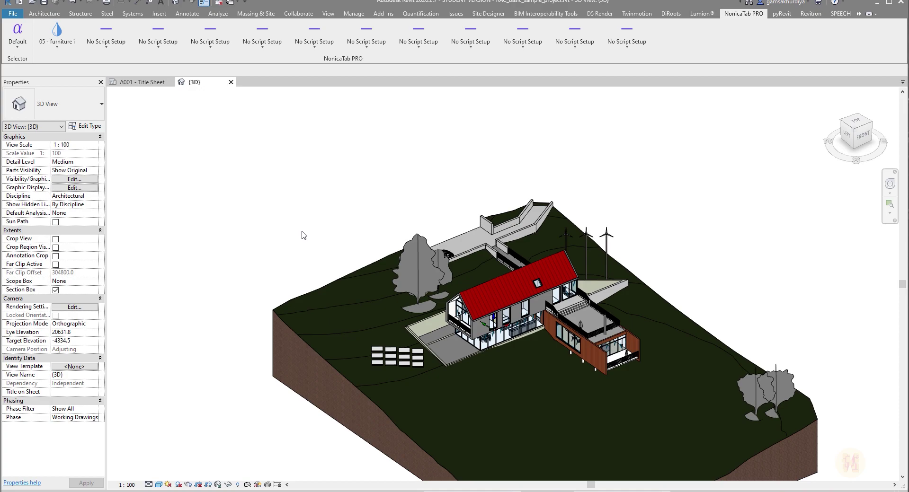
{"action": "left_click", "coordinate": [57, 35]}
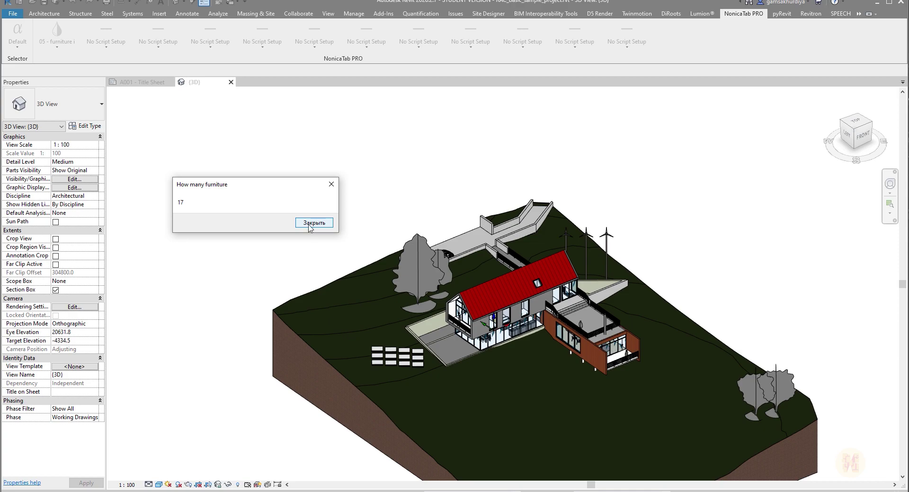
{"action": "left_click", "coordinate": [312, 224]}
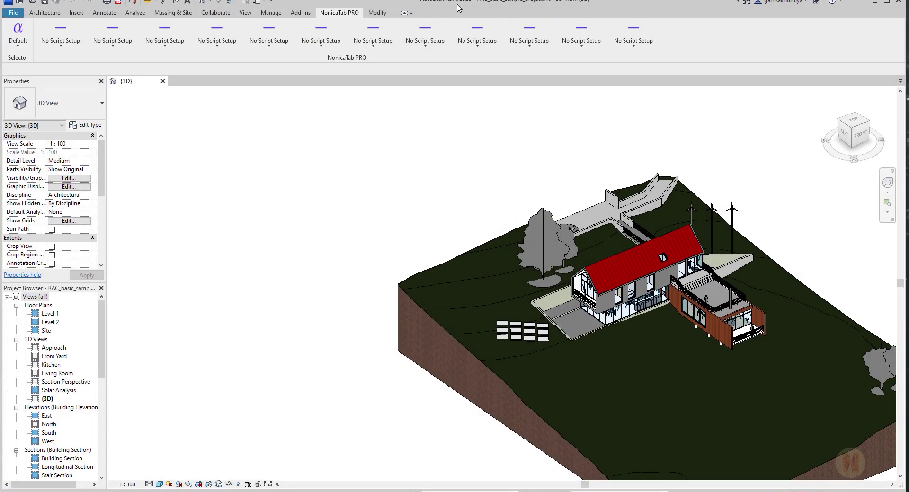
Step: Launch Dynamo from Manage, accept Google Analytics, skip the tour, and start a new workspace
{"action": "left_click", "coordinate": [304, 17]}
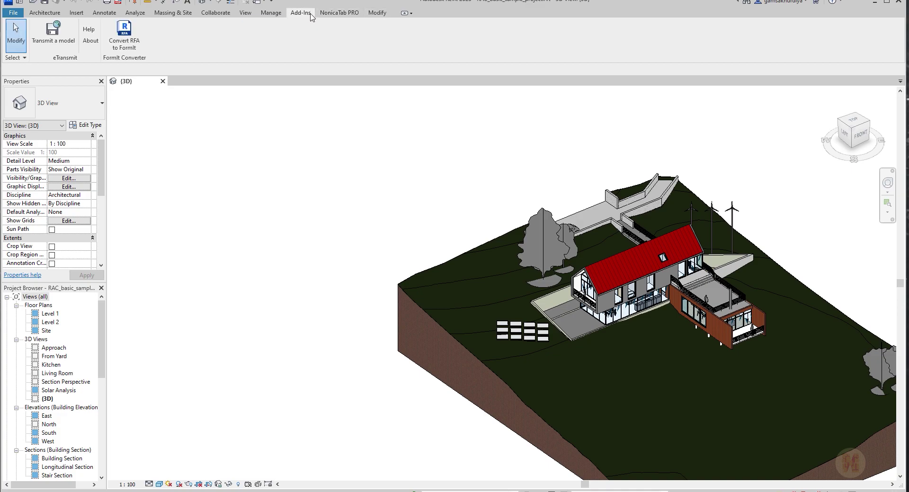
{"action": "left_click", "coordinate": [270, 12]}
{"action": "left_click", "coordinate": [822, 33]}
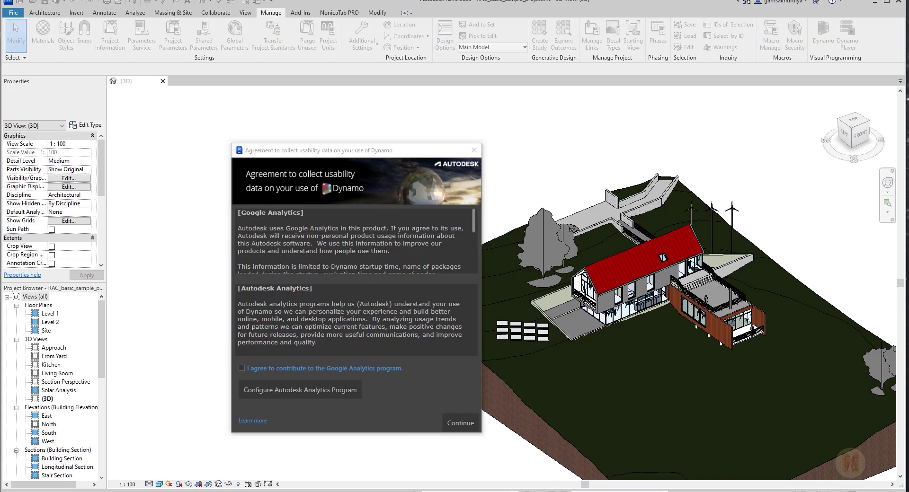
{"action": "left_click", "coordinate": [242, 369]}
{"action": "left_click", "coordinate": [457, 423]}
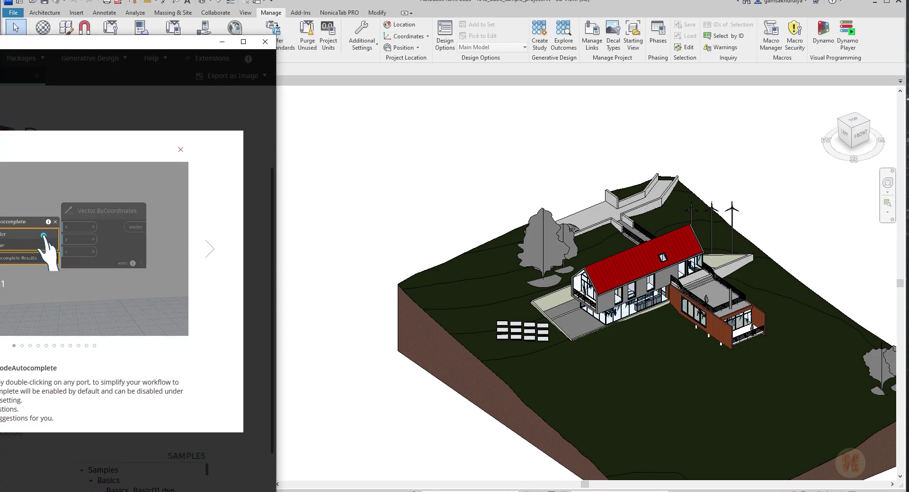
{"action": "left_click_drag", "start_coordinate": [78, 45], "coordinate": [465, 23]}
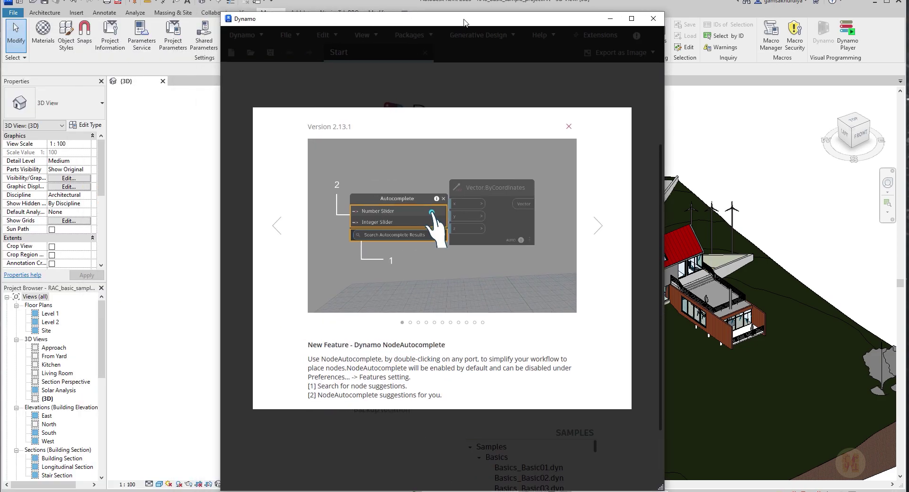
{"action": "left_click", "coordinate": [568, 127]}
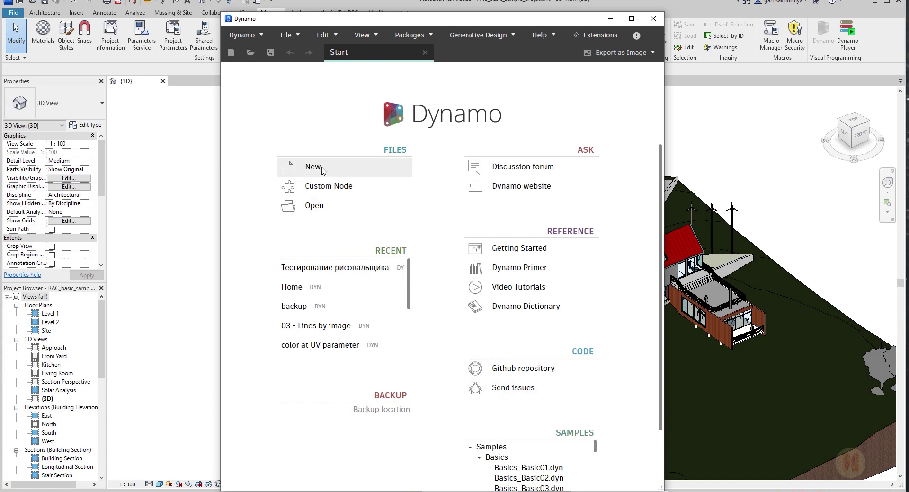
{"action": "left_click", "coordinate": [323, 170]}
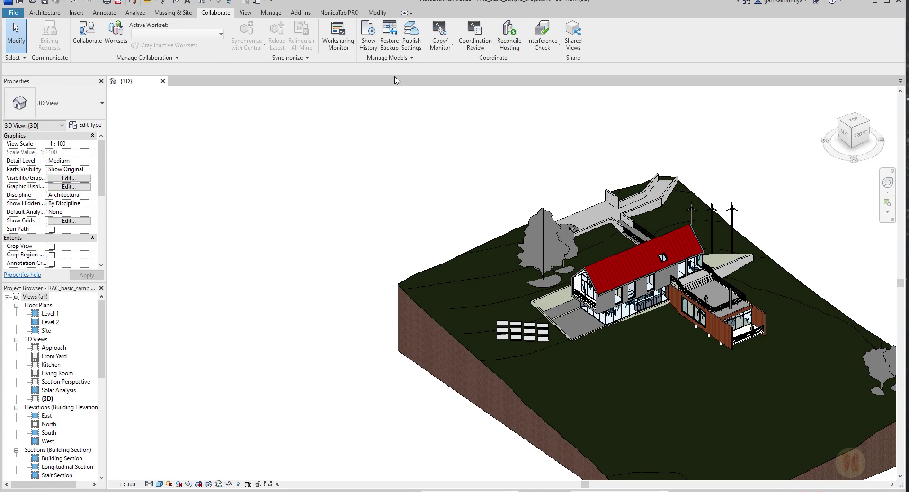
Step: Import the 01.nonica toolbar file through the NonicaTab toolbar setup window
{"action": "left_click", "coordinate": [348, 13]}
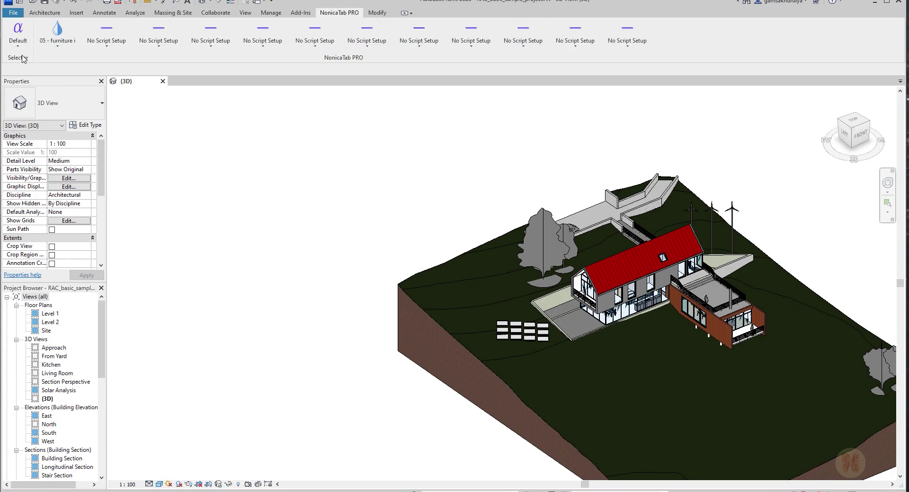
{"action": "left_click", "coordinate": [18, 45]}
{"action": "left_click", "coordinate": [20, 117]}
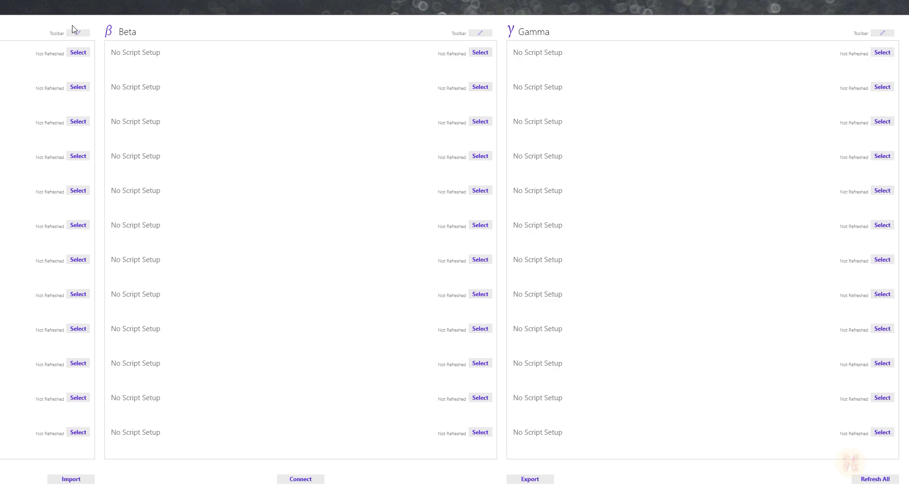
{"action": "left_click_drag", "start_coordinate": [74, 28], "coordinate": [146, 3]}
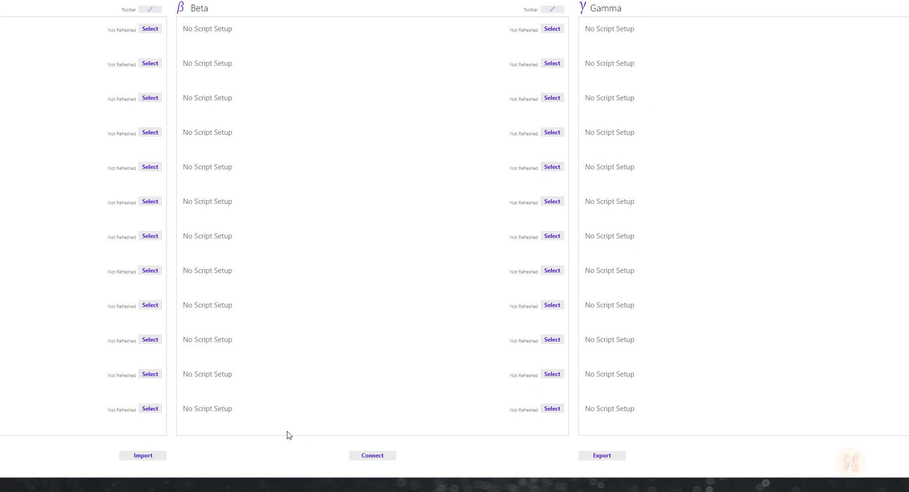
{"action": "left_click", "coordinate": [153, 457]}
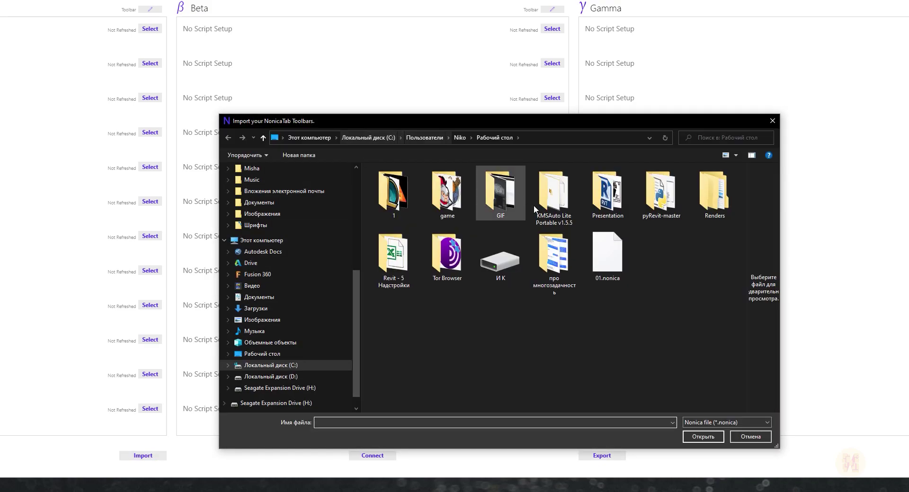
{"action": "left_click", "coordinate": [620, 274]}
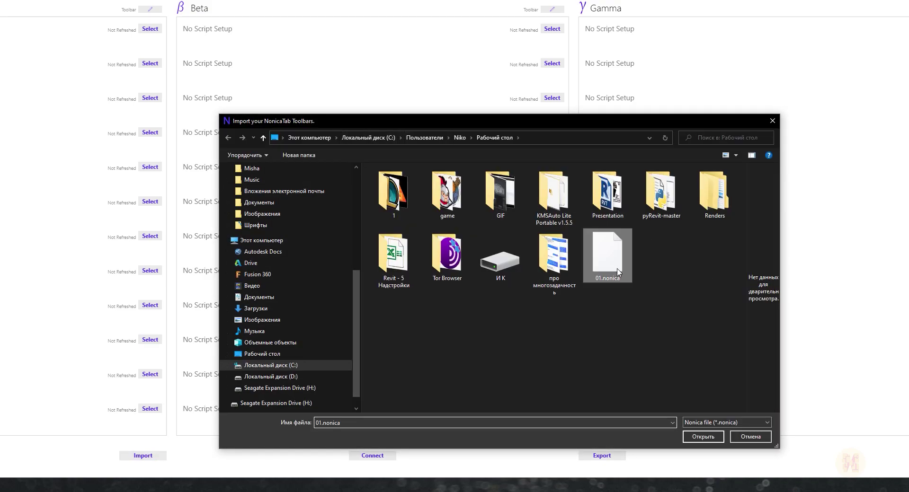
{"action": "left_click", "coordinate": [703, 438]}
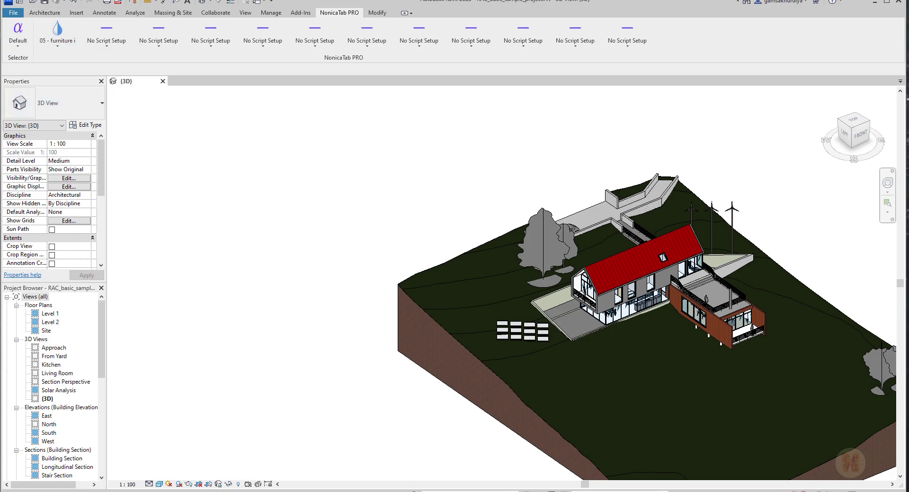
Step: Run the imported 05 - furniture button twice, closing each null result message
{"action": "left_click", "coordinate": [54, 37]}
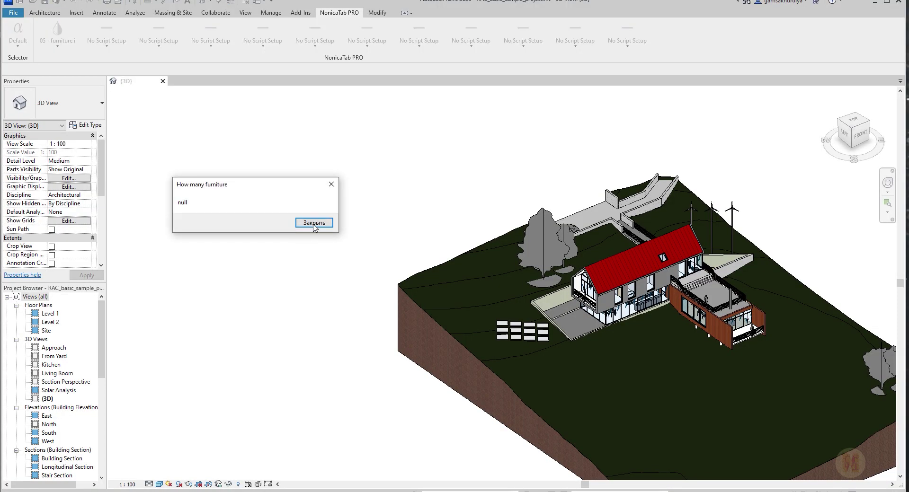
{"action": "left_click", "coordinate": [315, 223]}
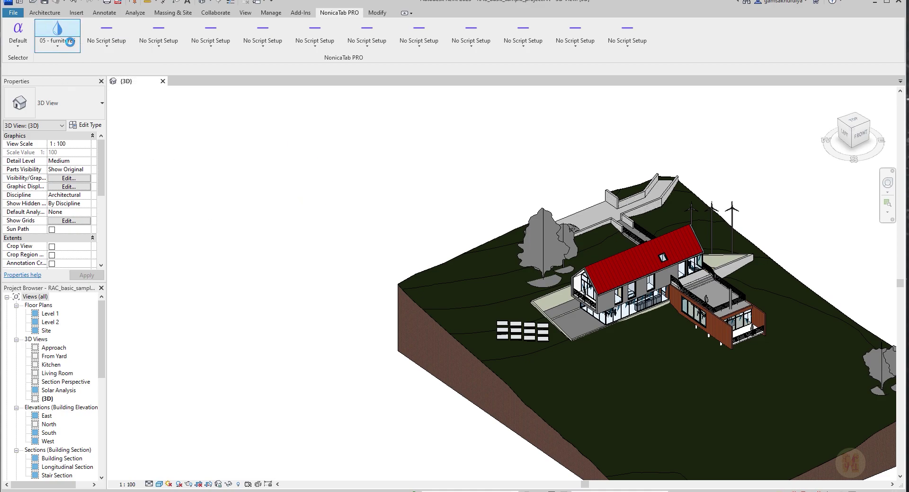
{"action": "left_click", "coordinate": [67, 39]}
{"action": "left_click", "coordinate": [313, 223]}
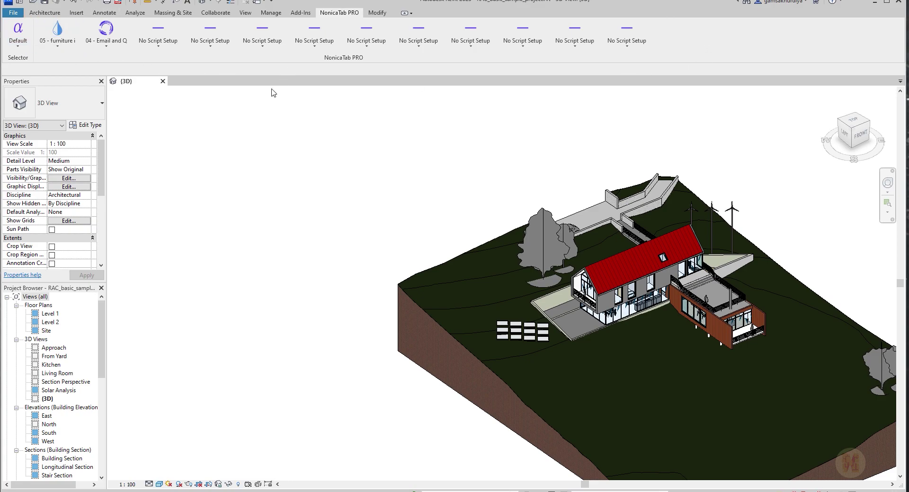
Step: Launch and close Dynamo Player from Manage, then return to NonicaTab PRO
{"action": "left_click", "coordinate": [276, 14]}
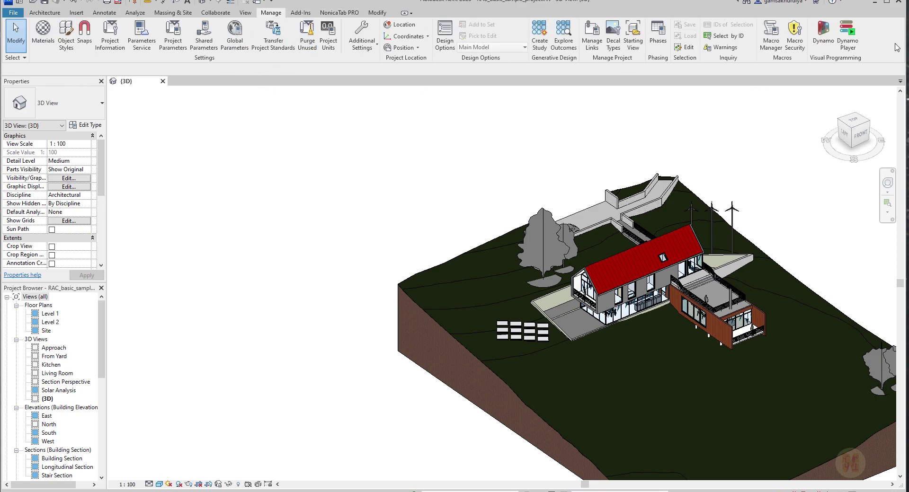
{"action": "left_click", "coordinate": [847, 38]}
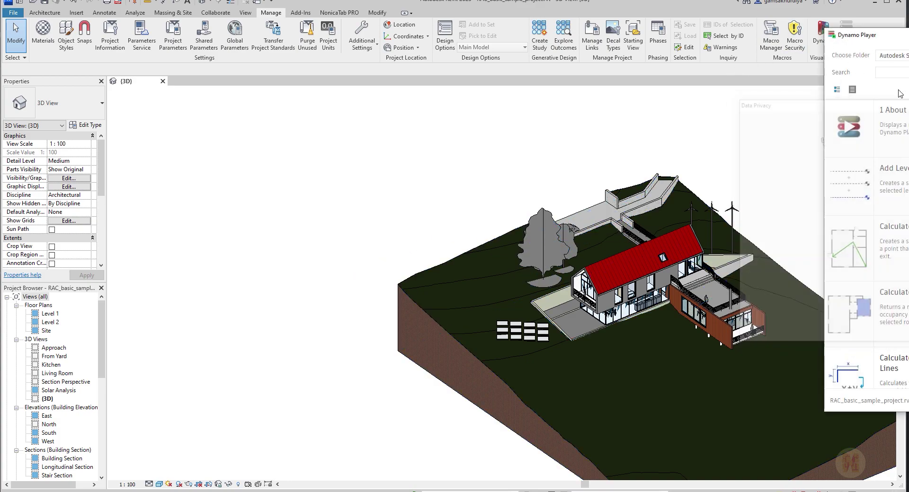
{"action": "left_click", "coordinate": [861, 54]}
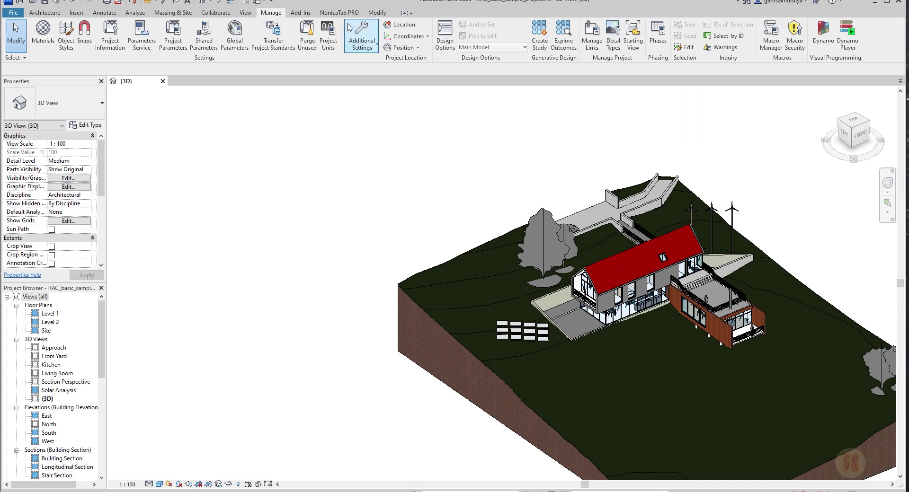
{"action": "left_click", "coordinate": [330, 14]}
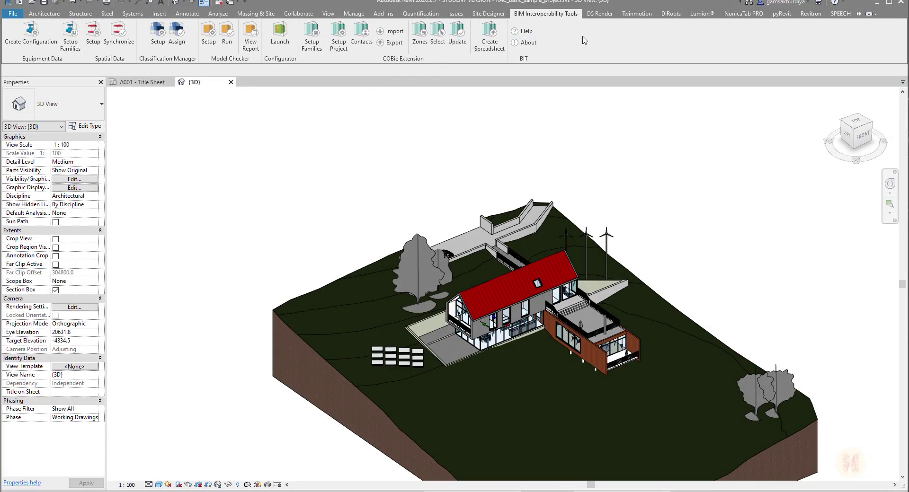
Step: Browse the pyRevit, Revitron and SPEECH ribbon tabs in turn
{"action": "left_click", "coordinate": [782, 14]}
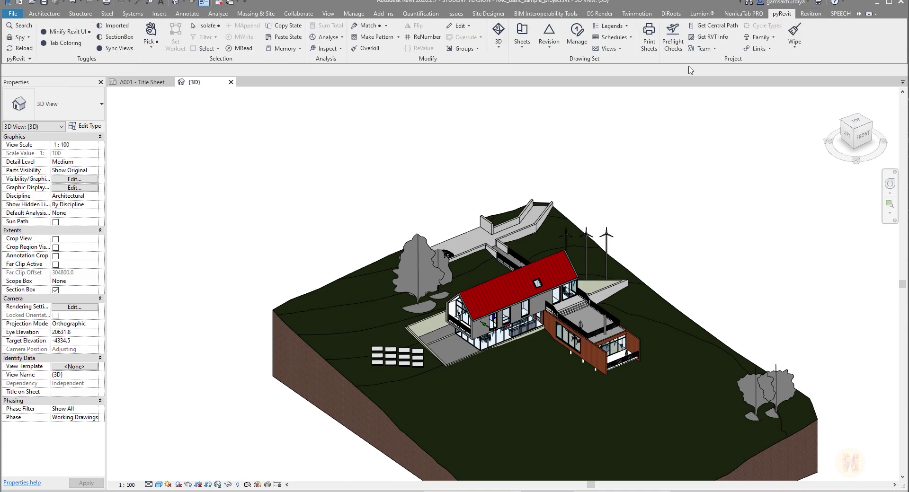
{"action": "left_click", "coordinate": [811, 14]}
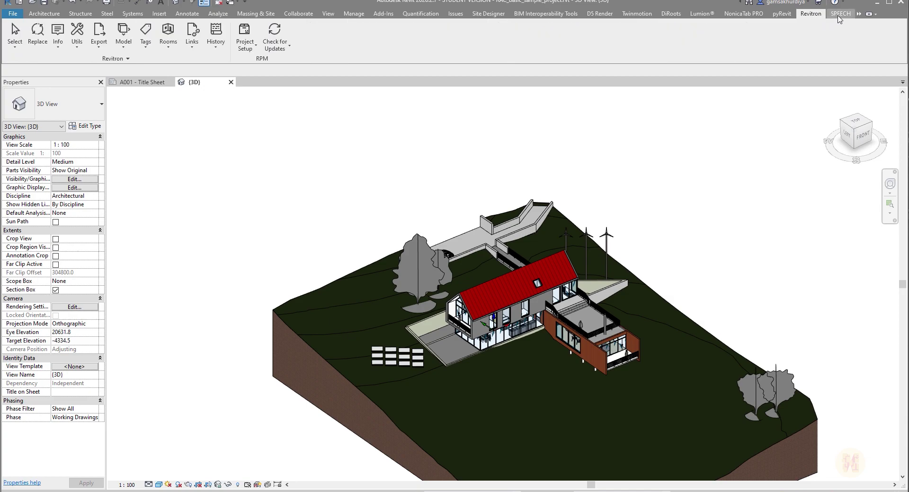
{"action": "left_click", "coordinate": [841, 13]}
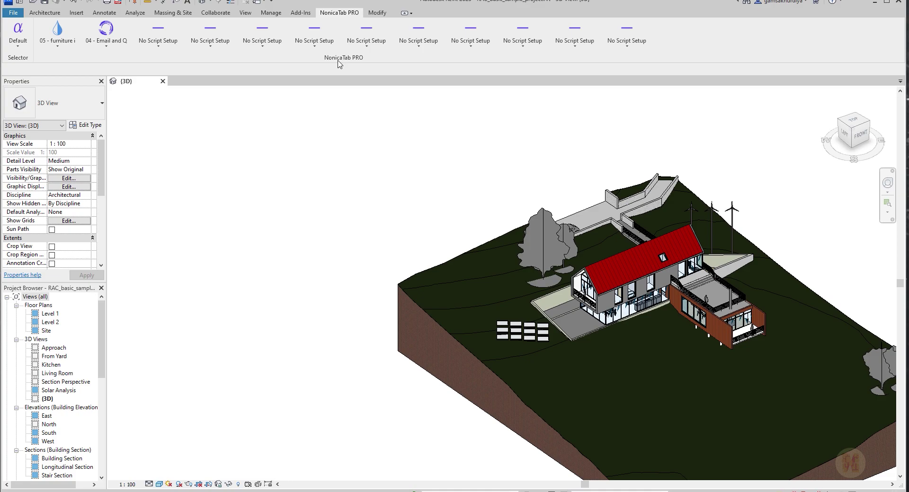
{"action": "left_click", "coordinate": [14, 51]}
{"action": "left_click", "coordinate": [29, 118]}
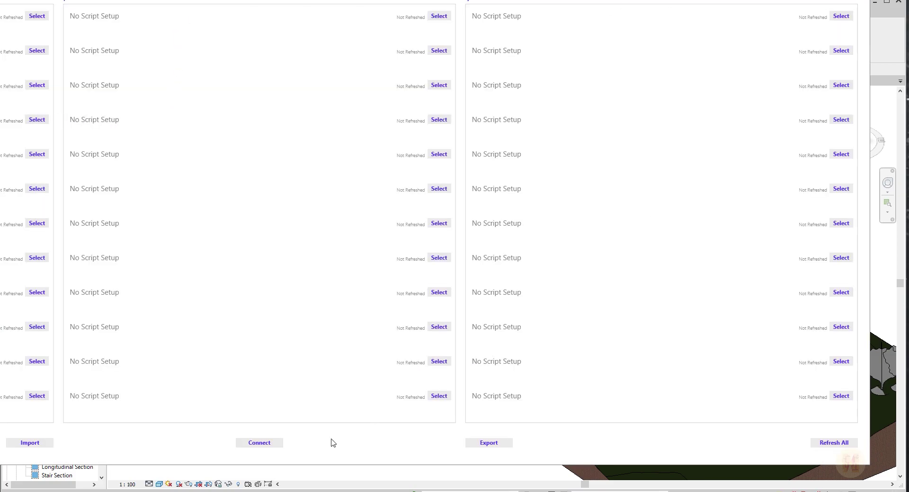
{"action": "left_click", "coordinate": [259, 442]}
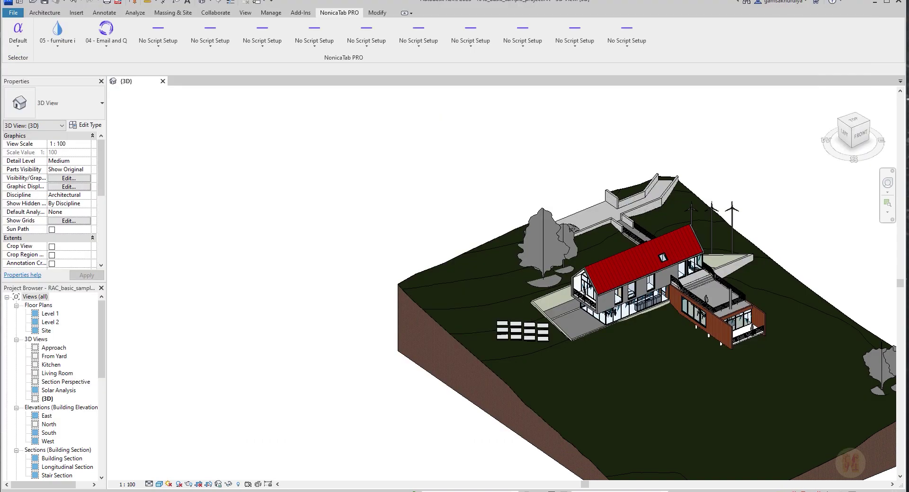